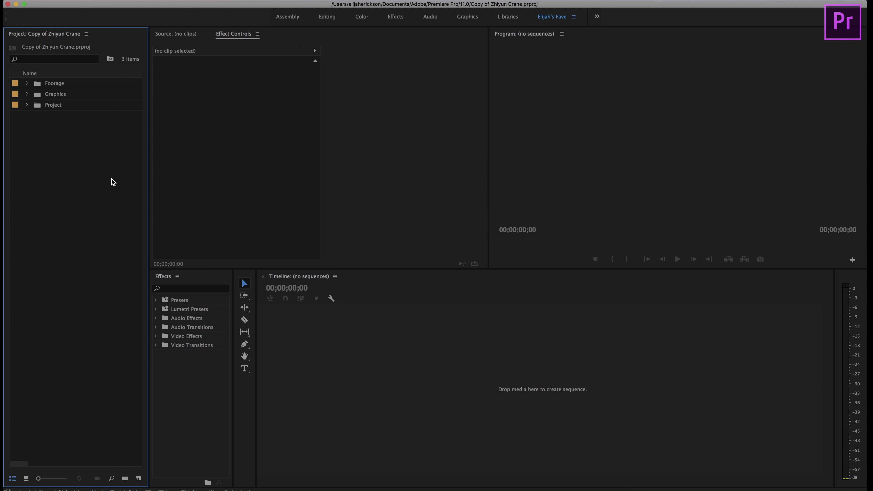
Maximize Premiere's Project panel and expand the Footage, Graphics and Project bins
key(grave)
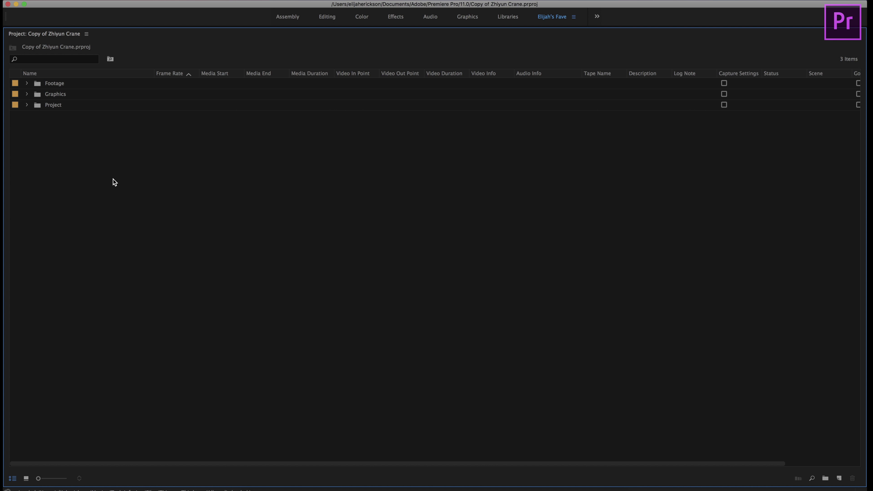
click(27, 84)
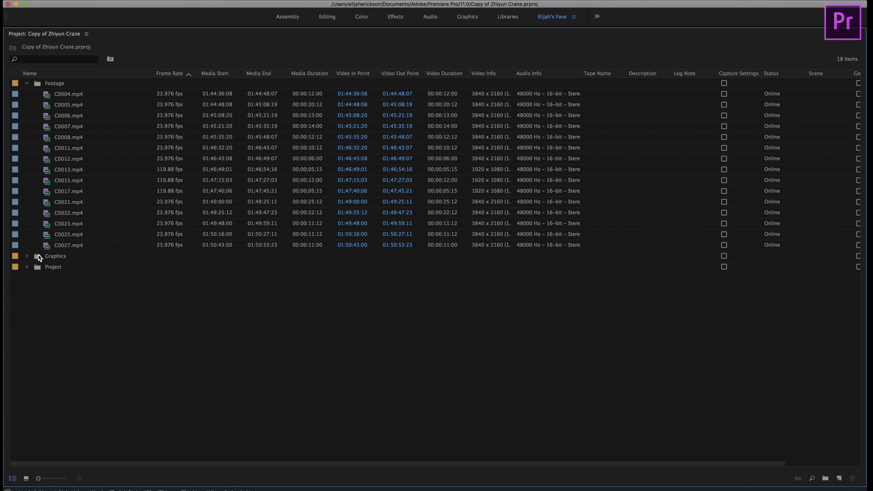
click(27, 256)
click(27, 300)
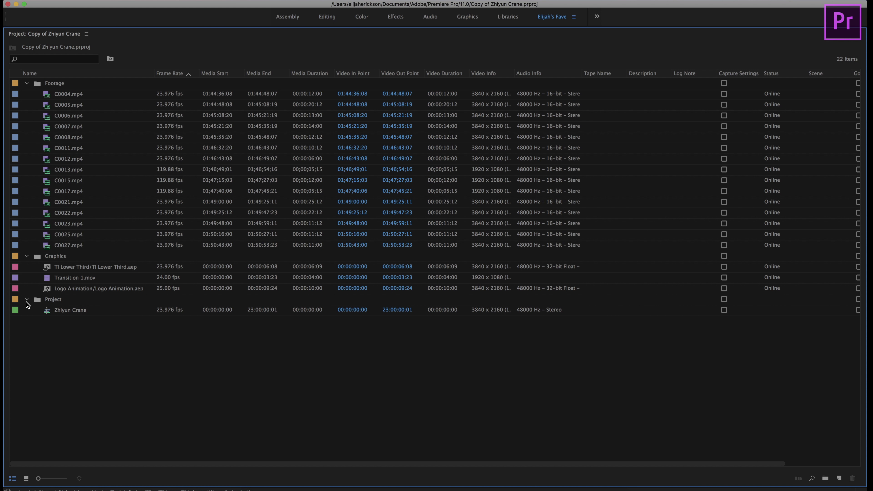
right_click(118, 395)
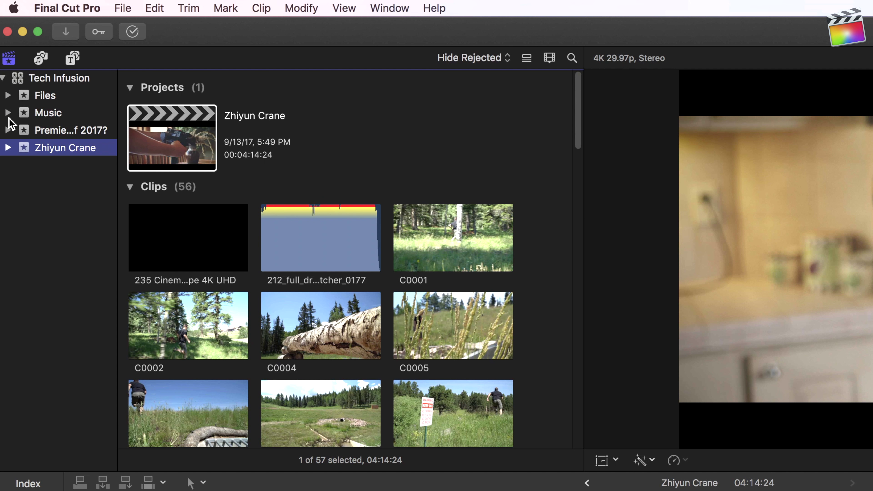
In Final Cut Pro, browse the Music and comparison events, ending on the Zhiyun Crane event's clips
click(8, 114)
click(8, 114)
click(55, 136)
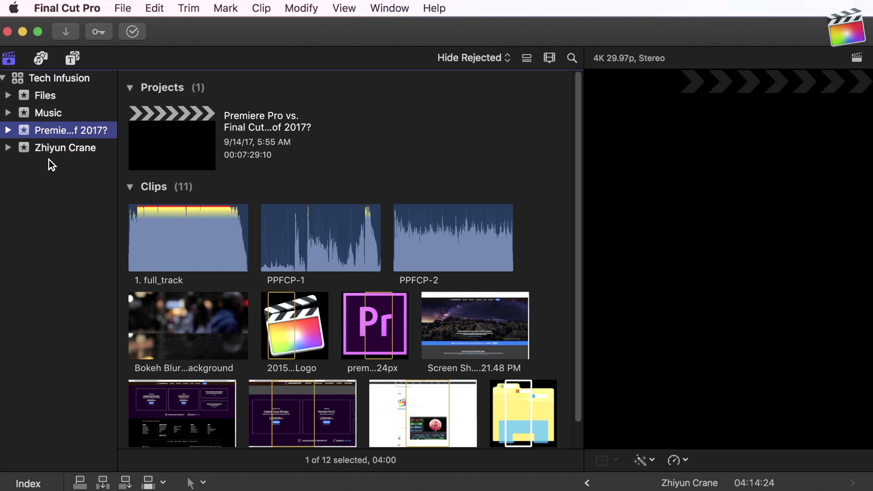
click(50, 150)
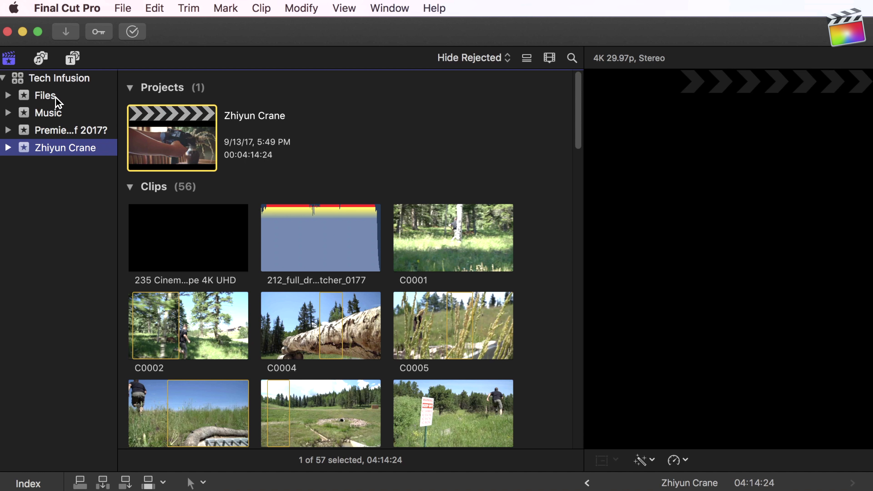
Browse the Files and Music events, then create a new event named Test Video
click(56, 98)
click(53, 117)
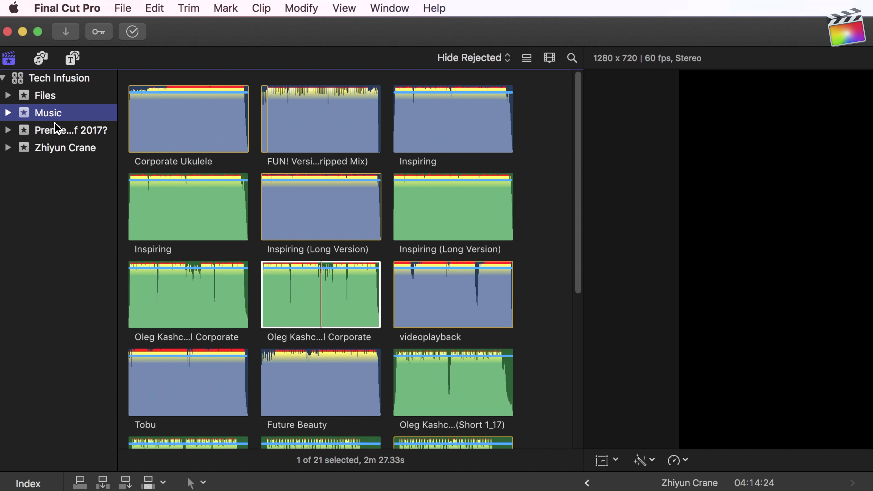
click(58, 145)
right_click(55, 216)
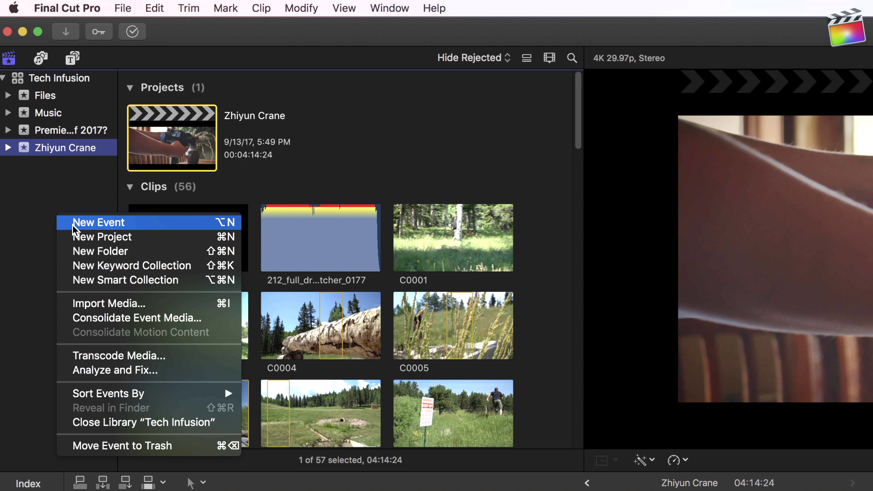
click(73, 226)
text(Test Video)
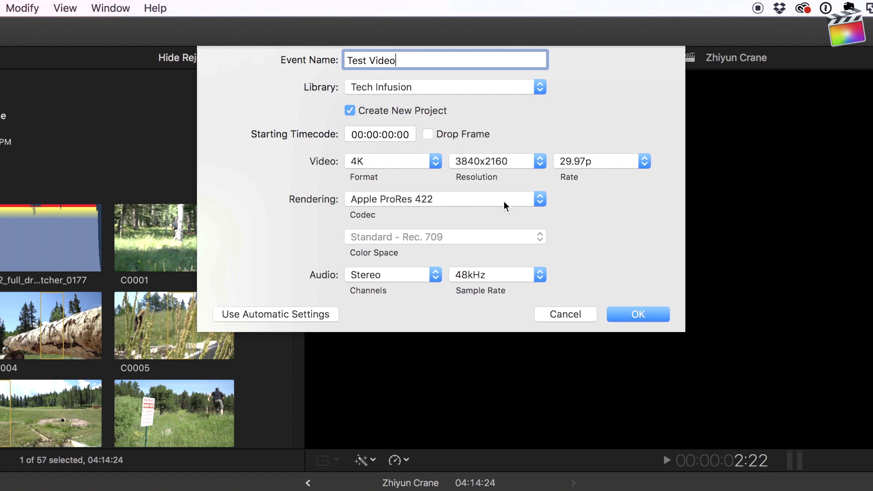
click(640, 311)
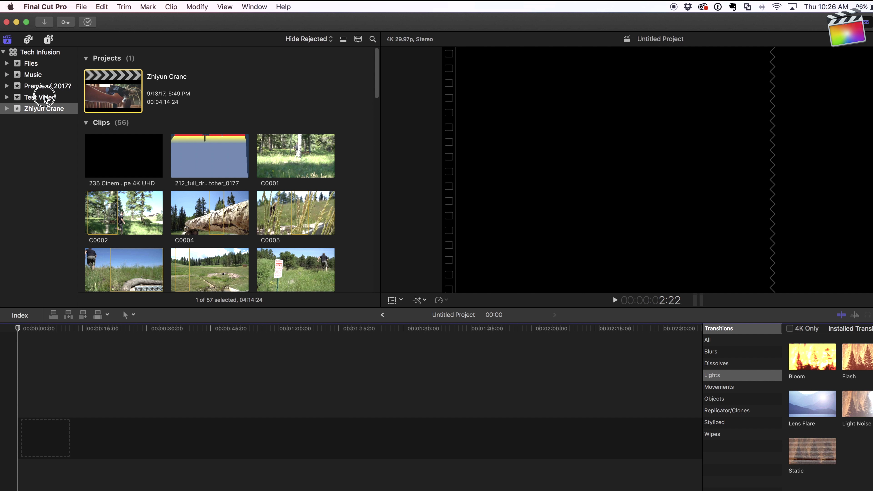
Rename the Test Video event's untitled project to Test Video
click(44, 97)
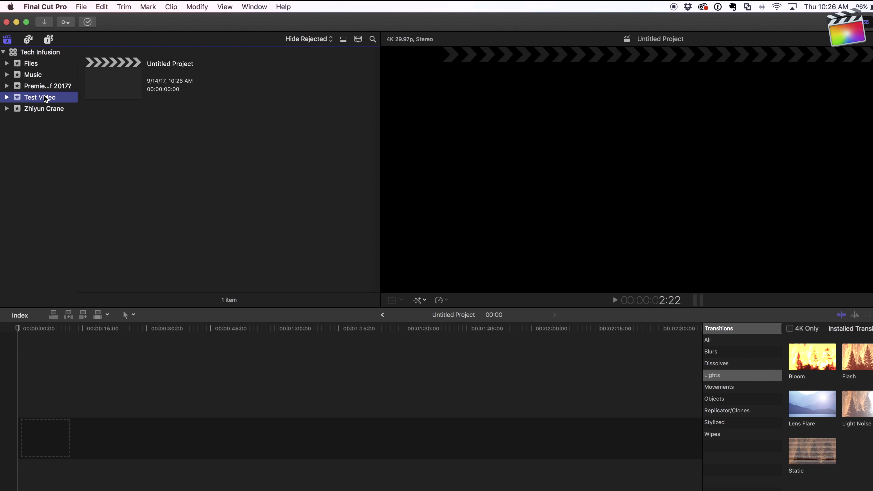
click(163, 64)
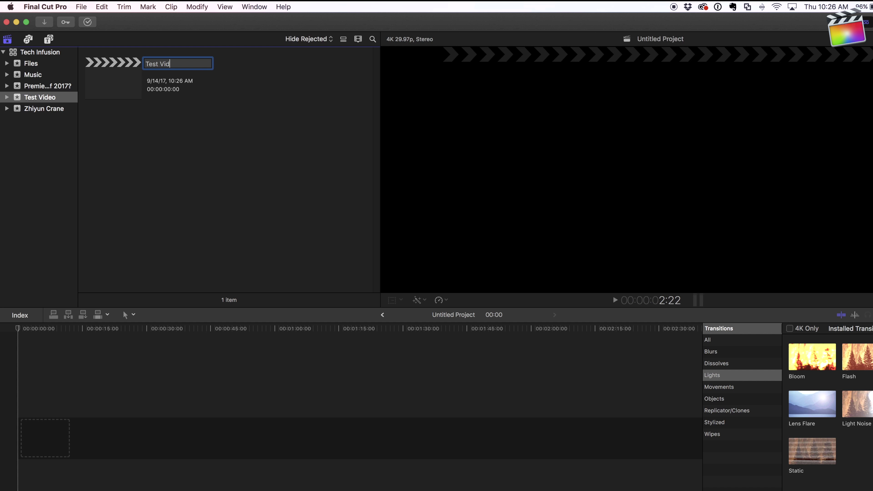
key(Return)
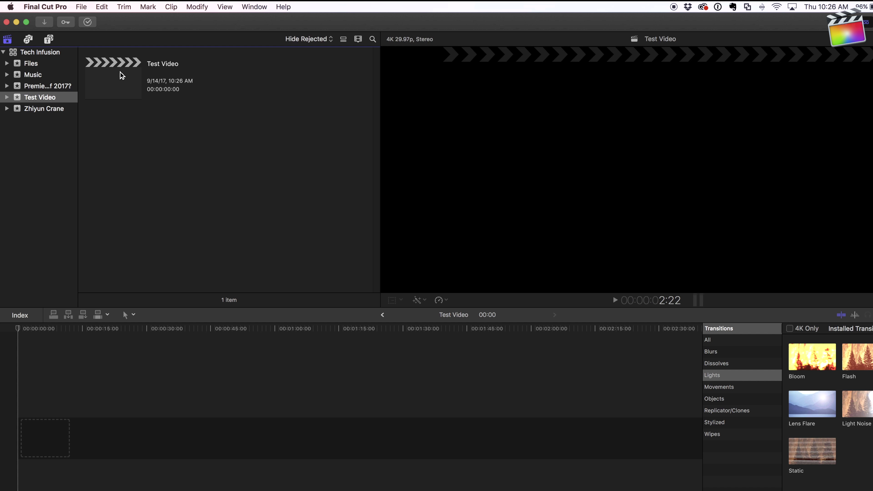
click(114, 70)
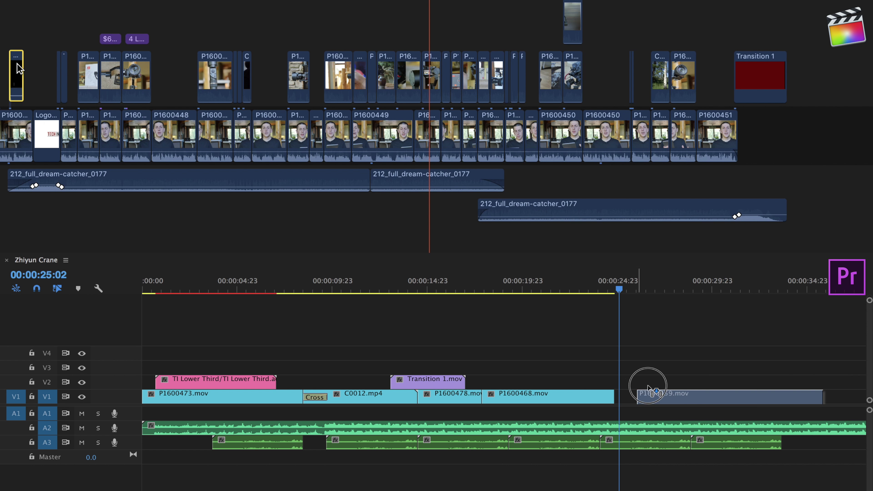
Drag P1600459.mov off V1 and drop it onto track V2
drag(307, 79, 309, 79)
drag(584, 356, 623, 370)
drag(309, 79, 311, 79)
drag(624, 370, 616, 379)
drag(311, 80, 313, 79)
drag(616, 380, 616, 382)
drag(313, 79, 317, 89)
Shift the TI Lower Third clip slightly later and scrub the playhead to about 19 seconds
drag(619, 288, 371, 288)
drag(316, 89, 318, 96)
drag(370, 288, 325, 294)
drag(311, 96, 306, 79)
drag(219, 379, 229, 378)
drag(306, 79, 307, 78)
drag(228, 378, 232, 379)
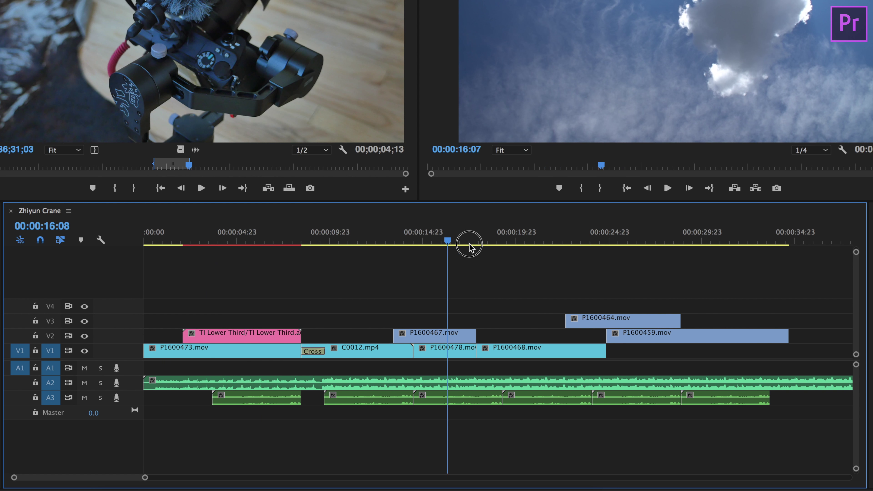
drag(454, 243, 507, 243)
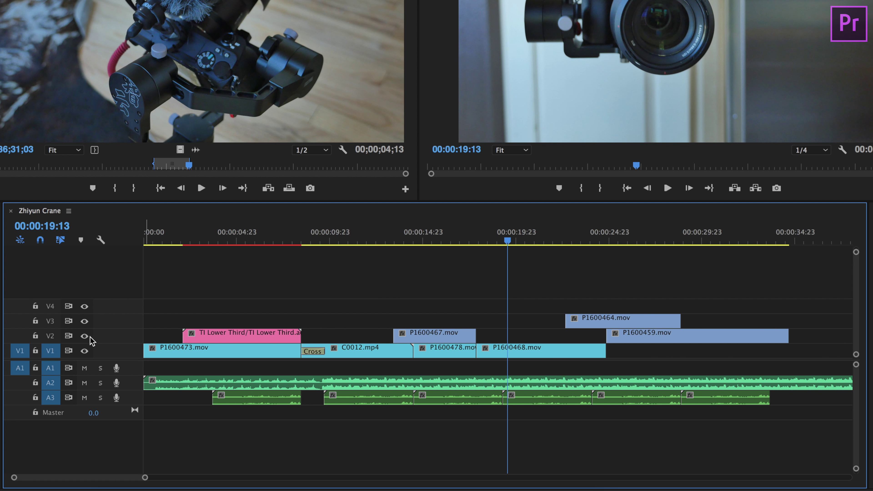
Solo audio track A1, lock track V2, and drag P1600467.mov into the timeline
click(103, 371)
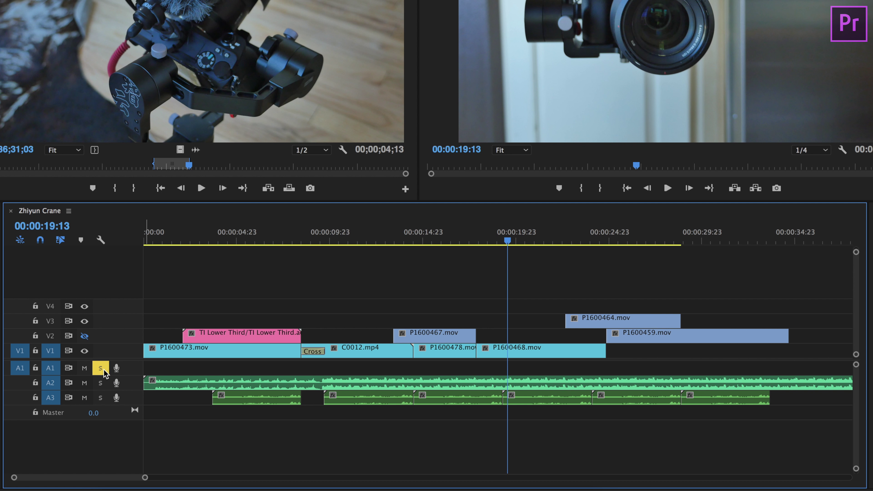
click(35, 336)
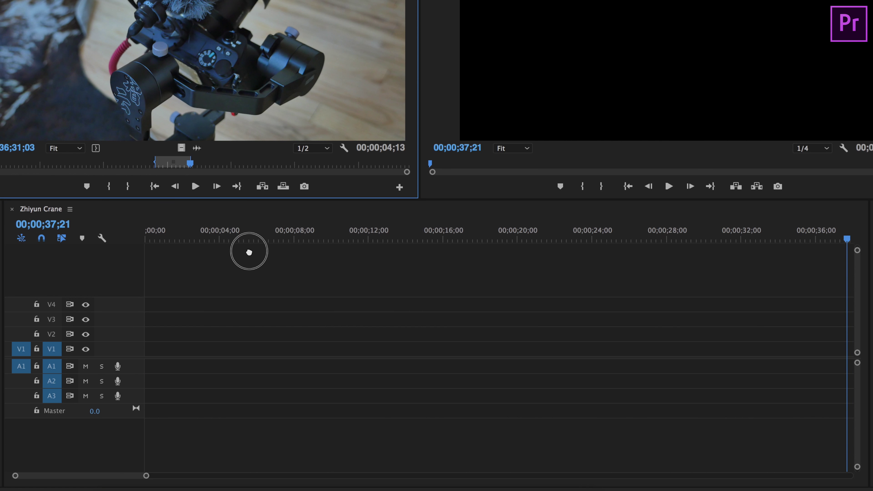
drag(249, 250, 423, 337)
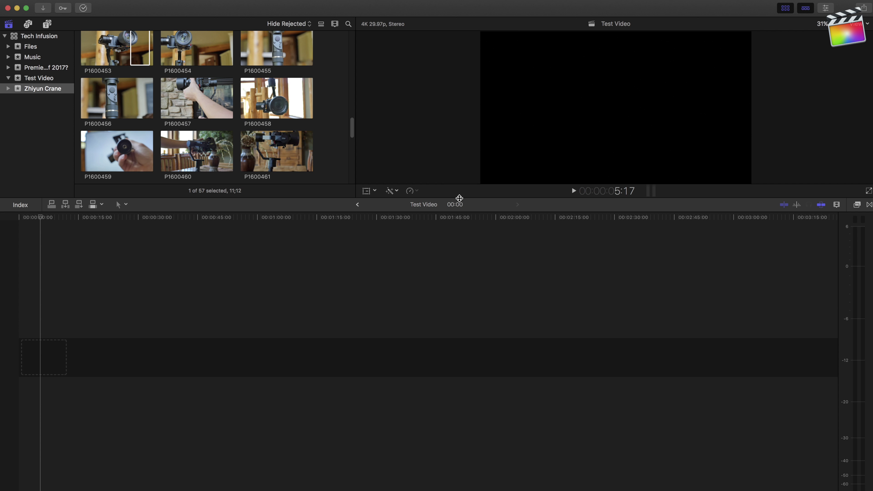
Enlarge the browser, add P1600453 and a P1600457 range, and connect Recording 6 below as audio
click(459, 206)
drag(460, 206, 454, 297)
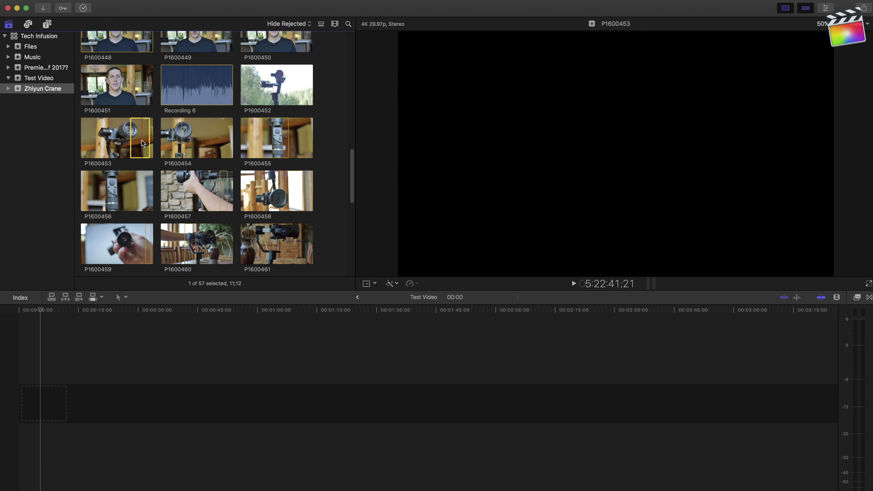
drag(143, 139, 209, 401)
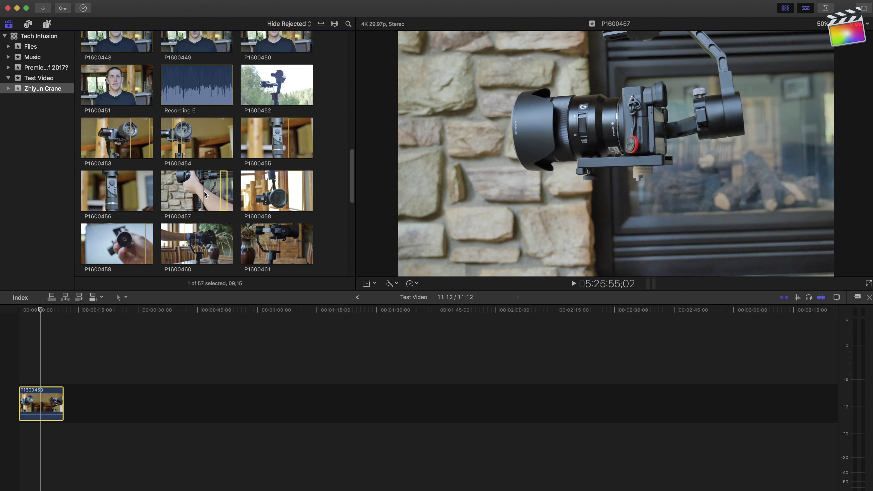
drag(227, 190, 255, 399)
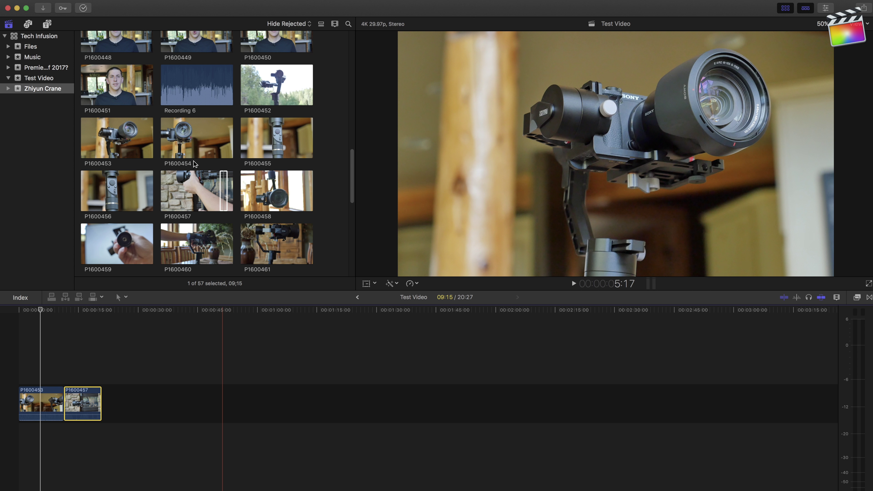
click(201, 85)
drag(148, 322, 19, 433)
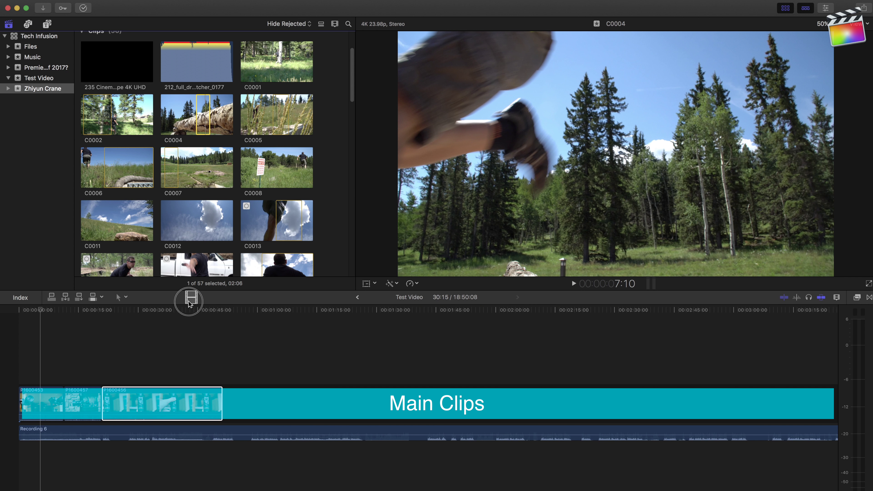
Connect short ranges of C0004 and C0022 above the Test Video storyline
drag(189, 302, 154, 359)
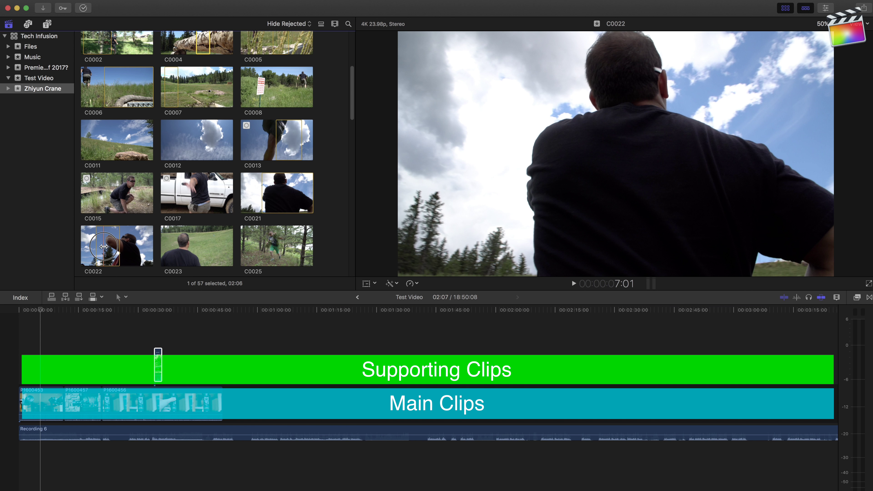
drag(119, 248, 205, 368)
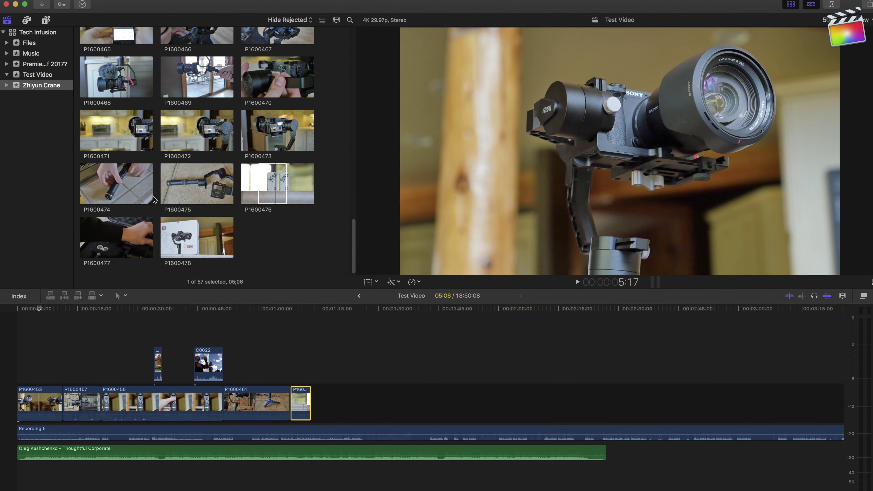
Append P1600474 and P1600478 ranges, then connect C0011 above and trim its end shorter
drag(133, 191, 458, 385)
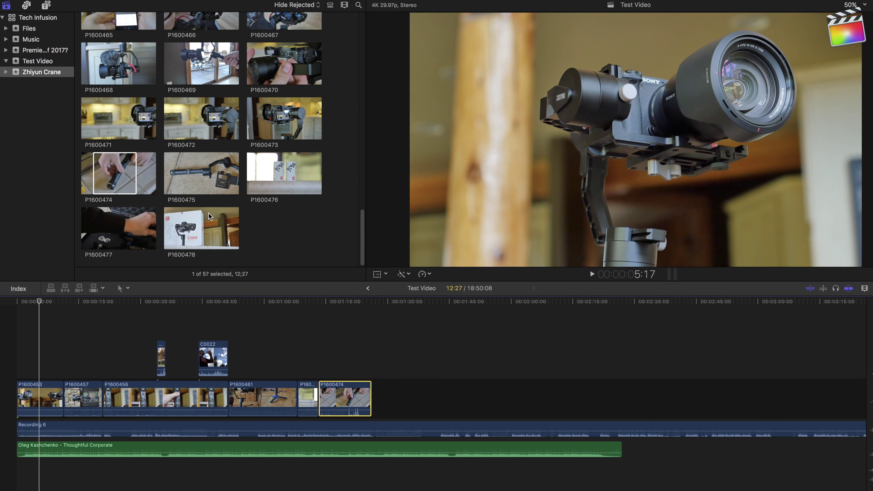
drag(210, 217, 487, 376)
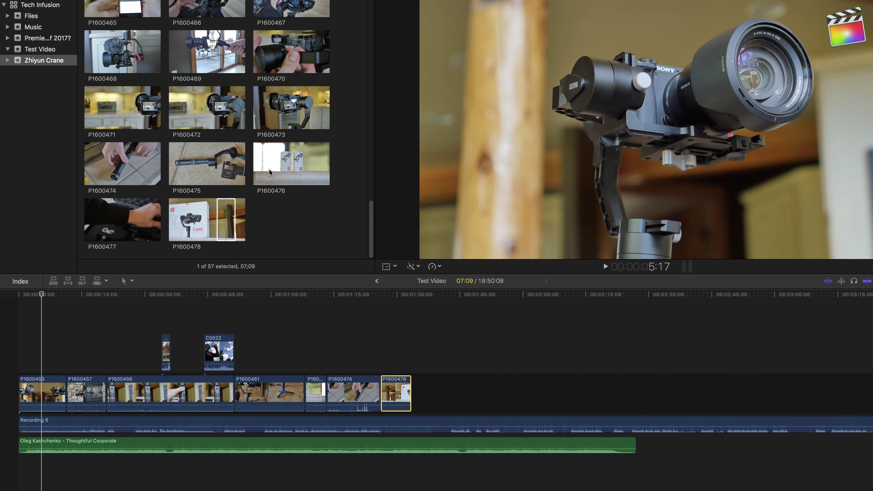
scroll(271, 168, up, 5)
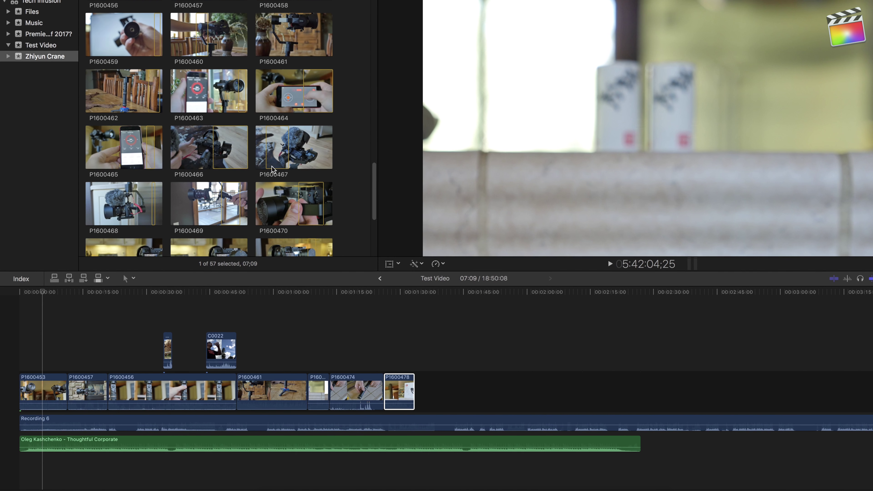
scroll(272, 168, up, 10)
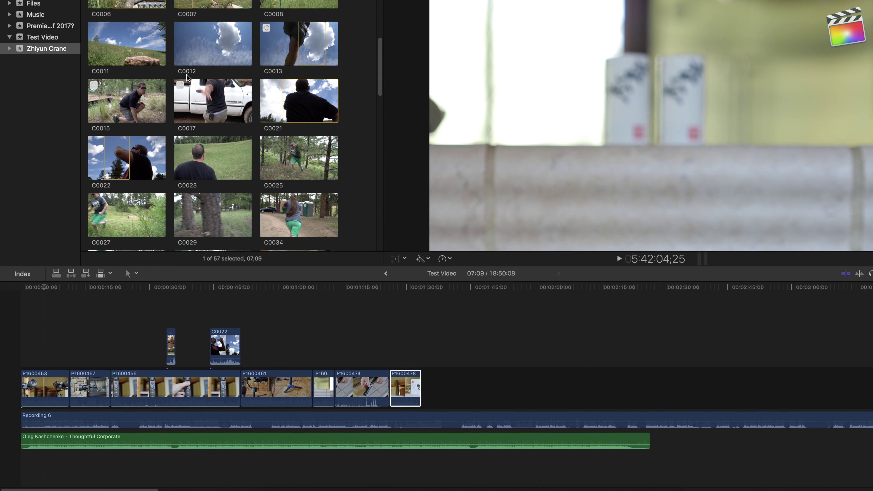
scroll(187, 74, up, 3)
click(128, 92)
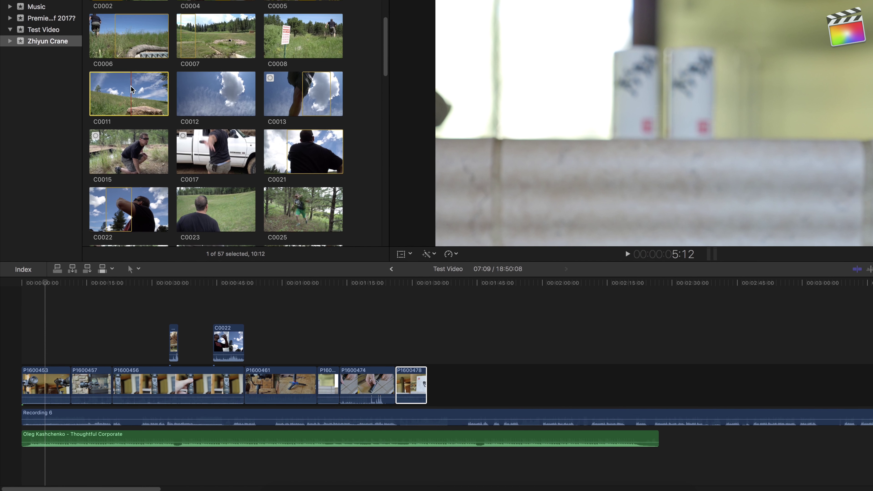
drag(130, 88, 66, 347)
drag(111, 332, 102, 333)
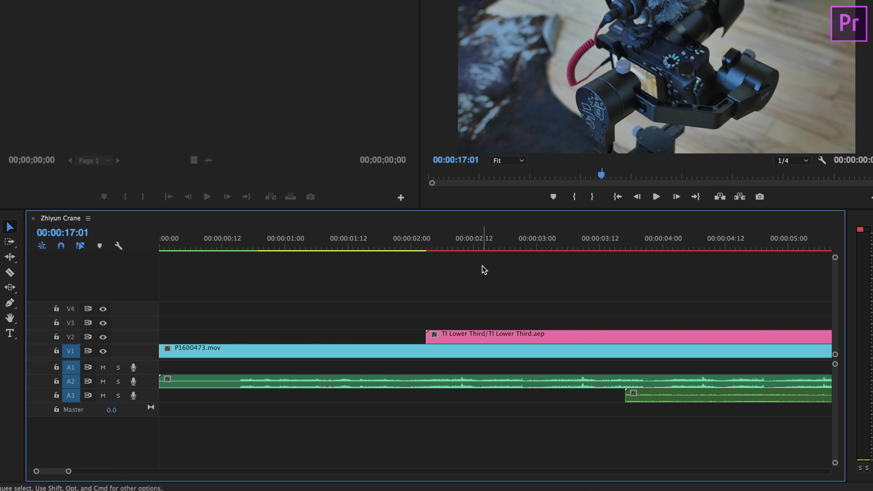
Fit the Zhiyun Crane sequence, mark its full range, and run Sequence > Render In to Out
key(minus)
key(minus)
key(minus)
drag(201, 246, 157, 248)
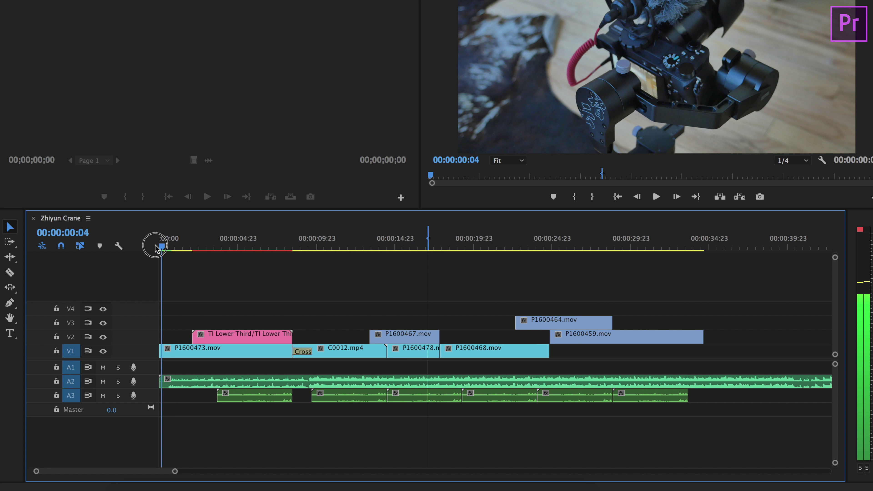
key(i)
drag(663, 242, 705, 241)
click(155, 7)
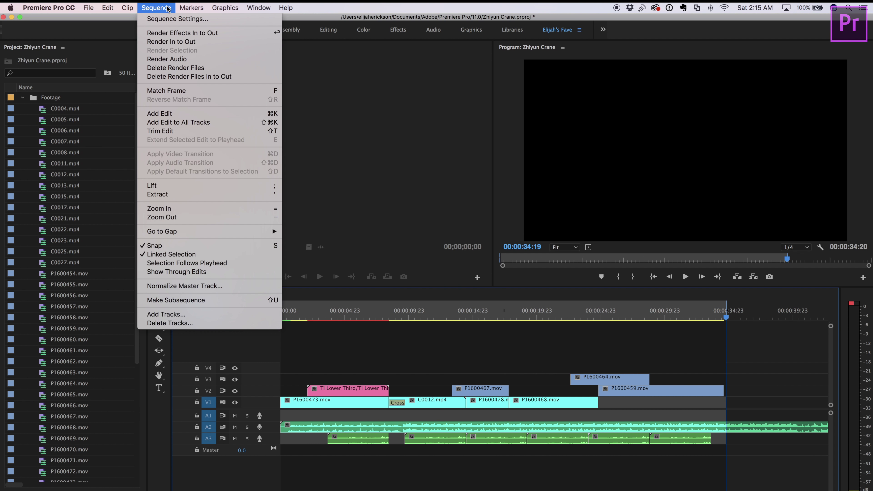
click(175, 42)
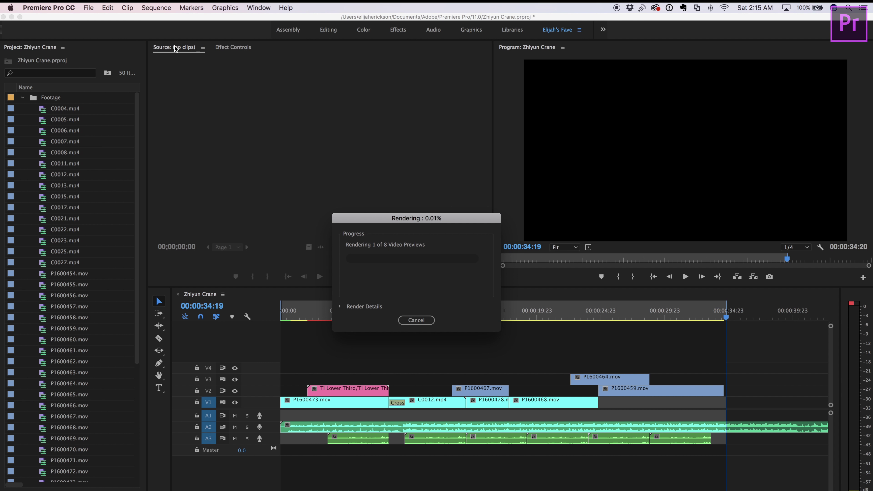
drag(351, 220, 386, 222)
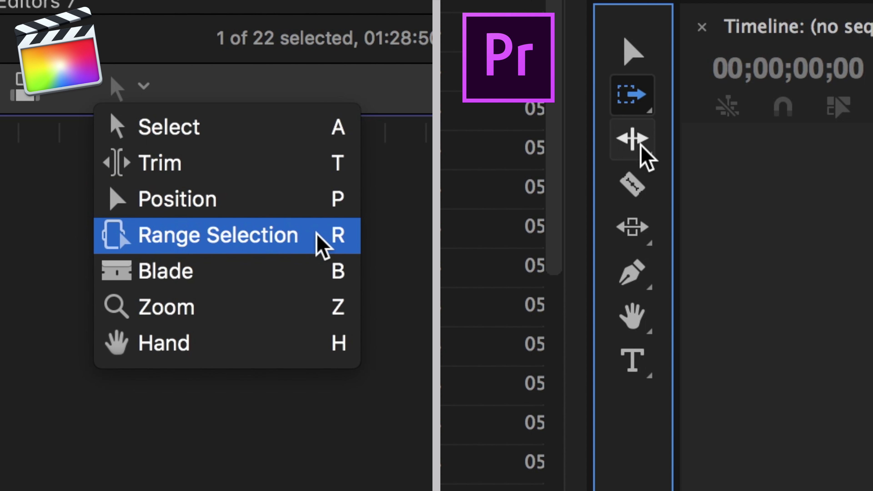
Switch through the ripple, slide and Hand tools and pan the timeline to the later clips
click(635, 139)
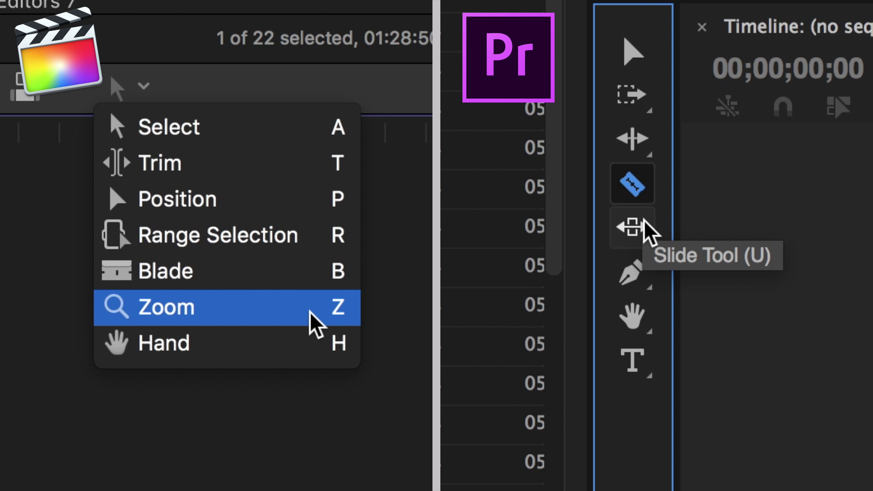
click(634, 229)
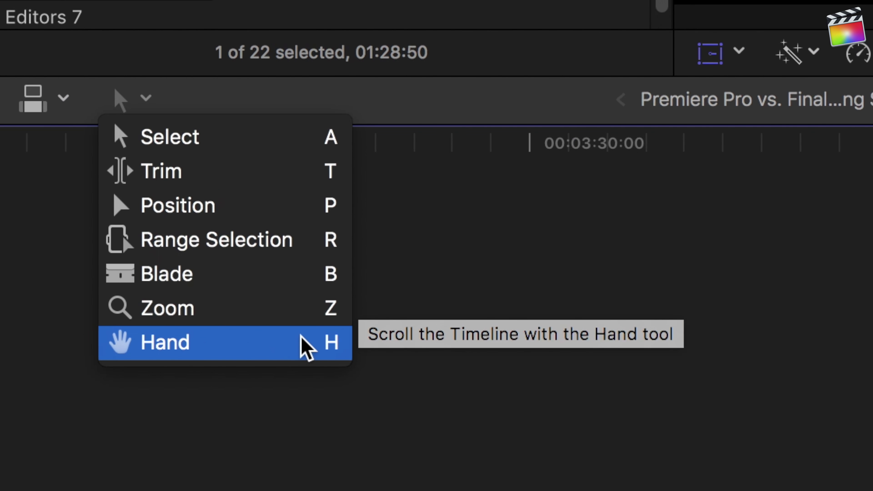
click(311, 344)
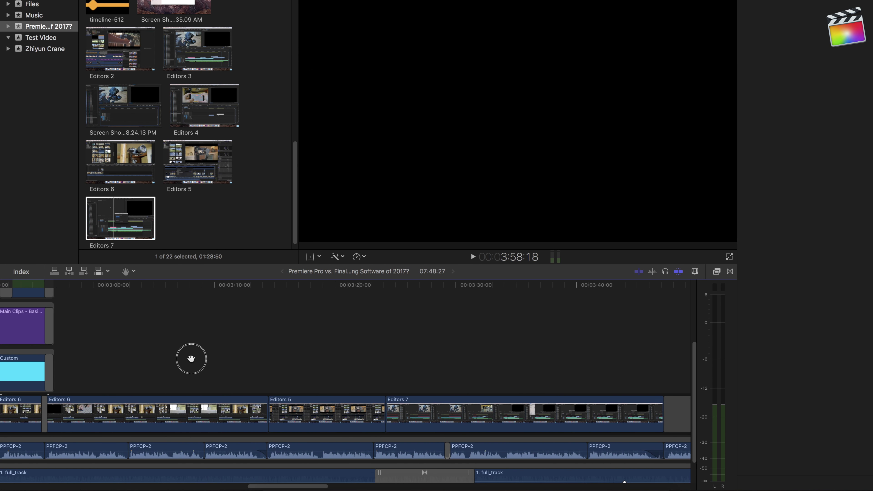
drag(189, 356, 282, 372)
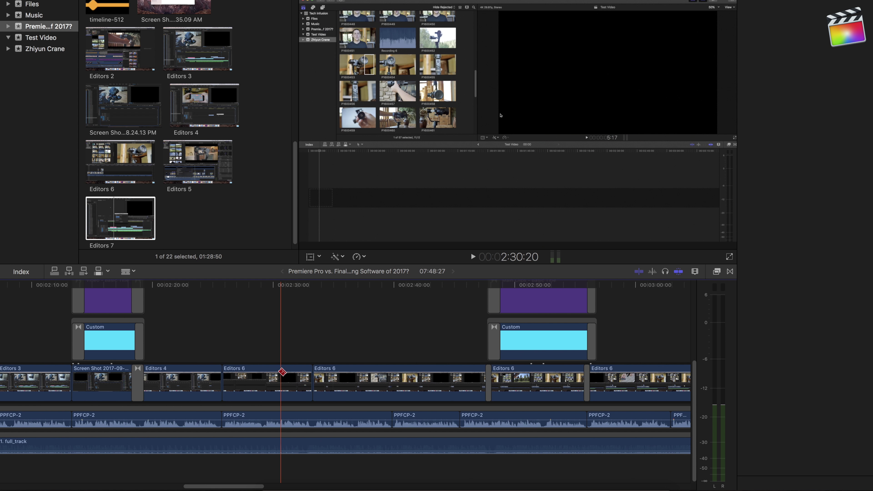
Blade Editors 6 at two points, then return to Select and pick the left piece
click(275, 381)
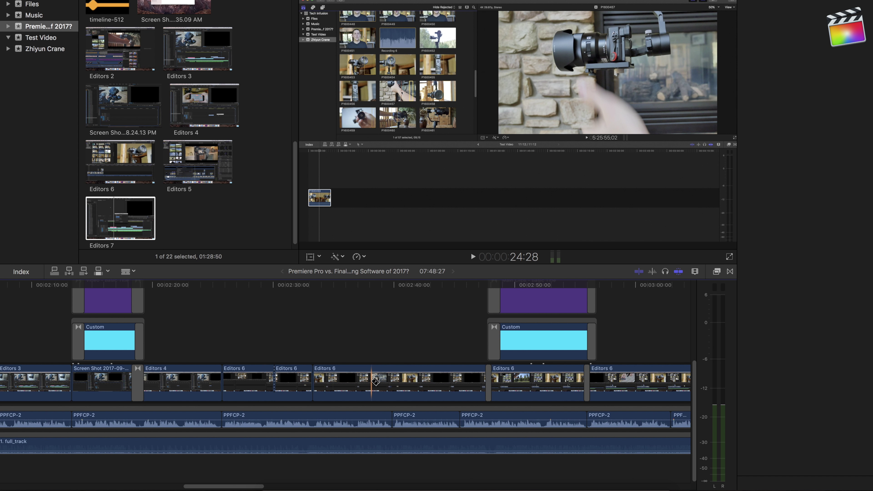
click(371, 381)
key(a)
click(342, 373)
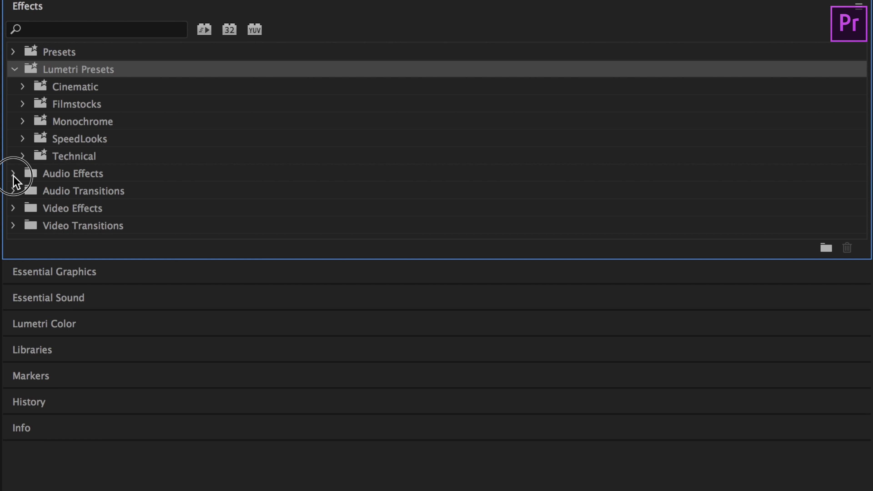
Expand Audio Effects, then the Stylize, Keying, Channel and Adjust video effect folders
click(13, 173)
scroll(19, 201, down, 12)
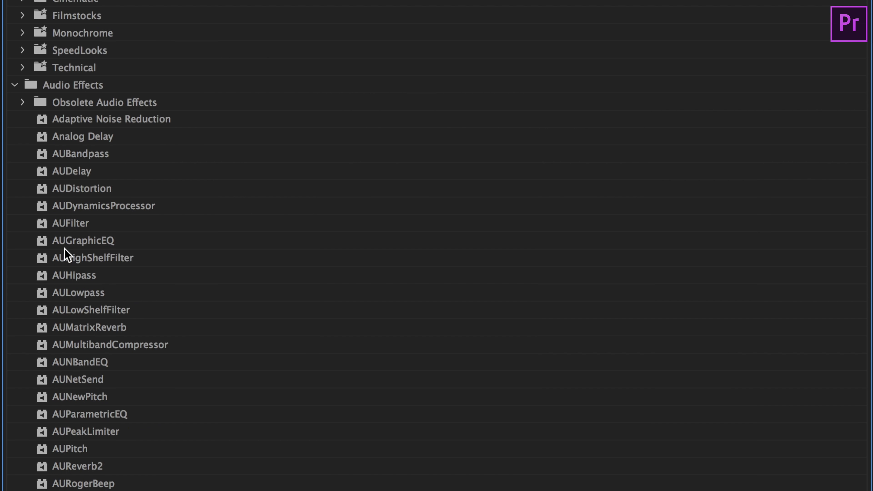
scroll(75, 346, down, 8)
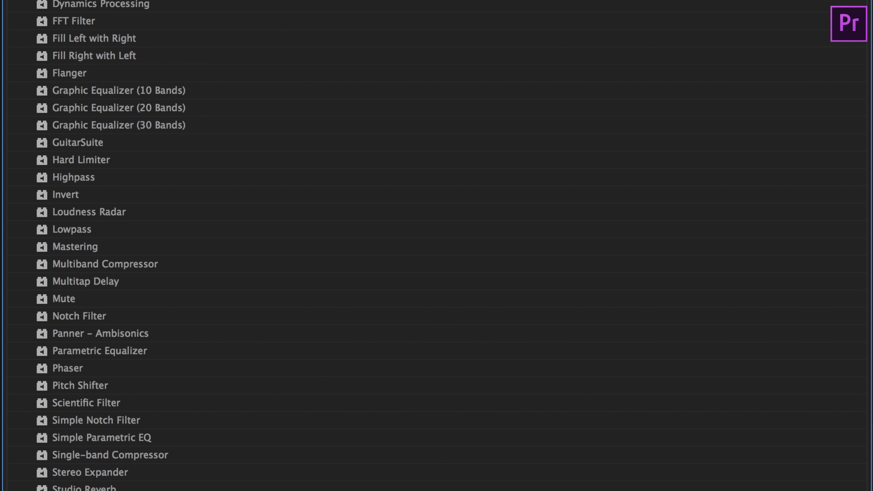
scroll(75, 346, down, 9)
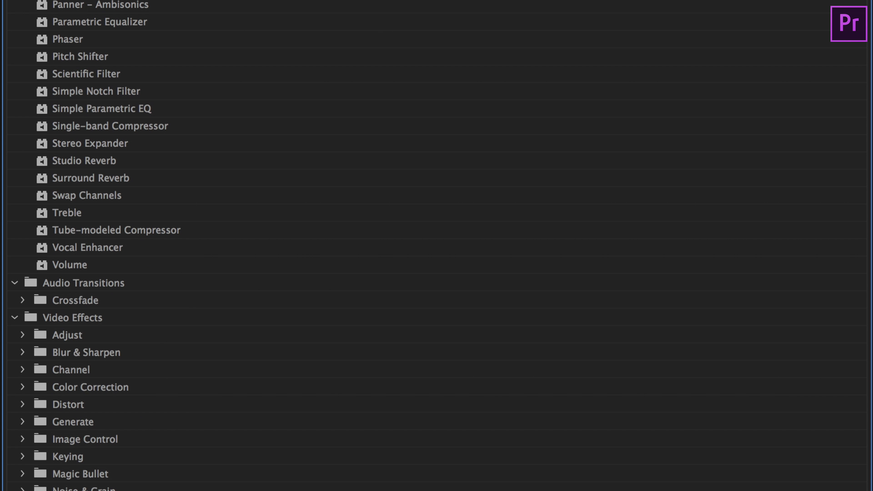
scroll(103, 246, down, 3)
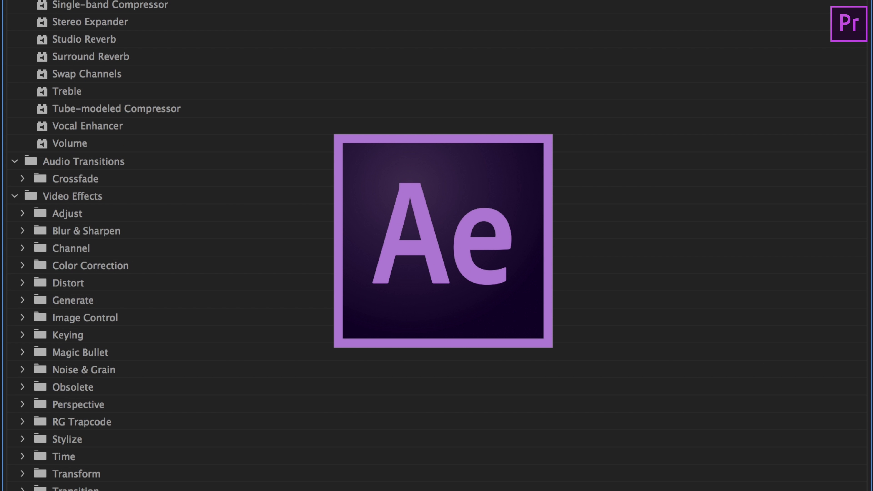
click(21, 438)
click(23, 335)
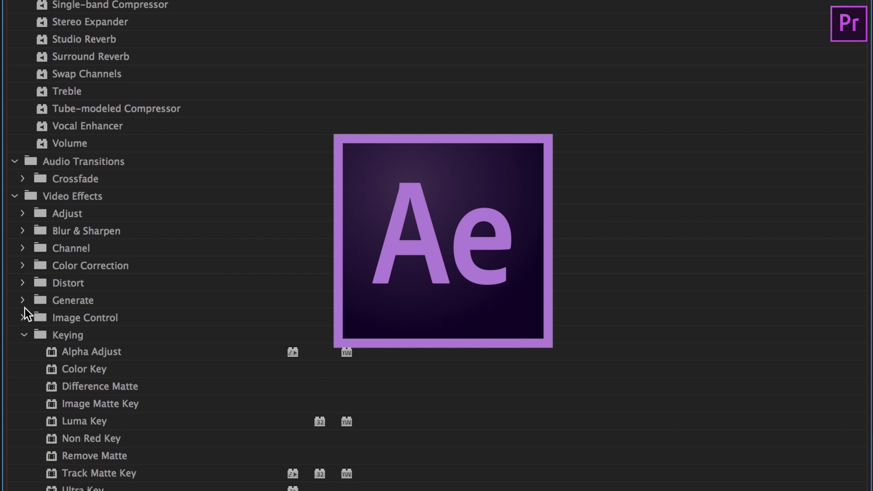
click(21, 250)
click(23, 213)
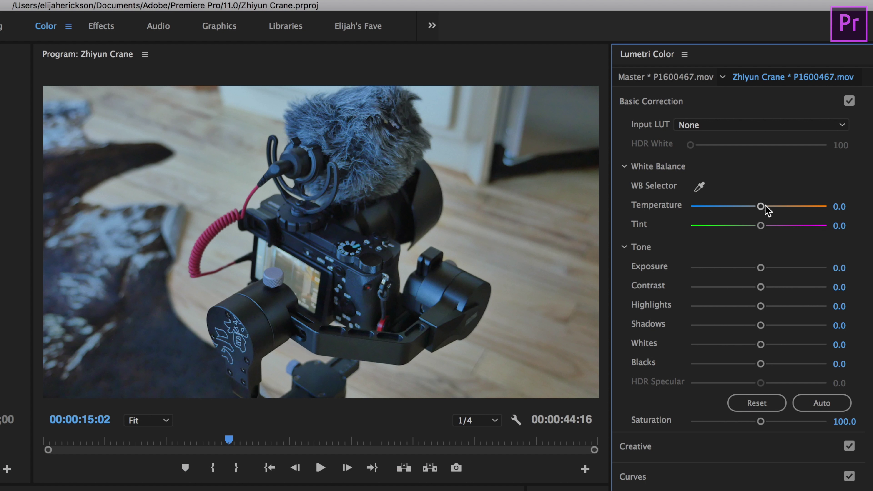
Raise the Lumetri Temperature slider on P1600467.mov to about 40.5
drag(765, 206, 791, 207)
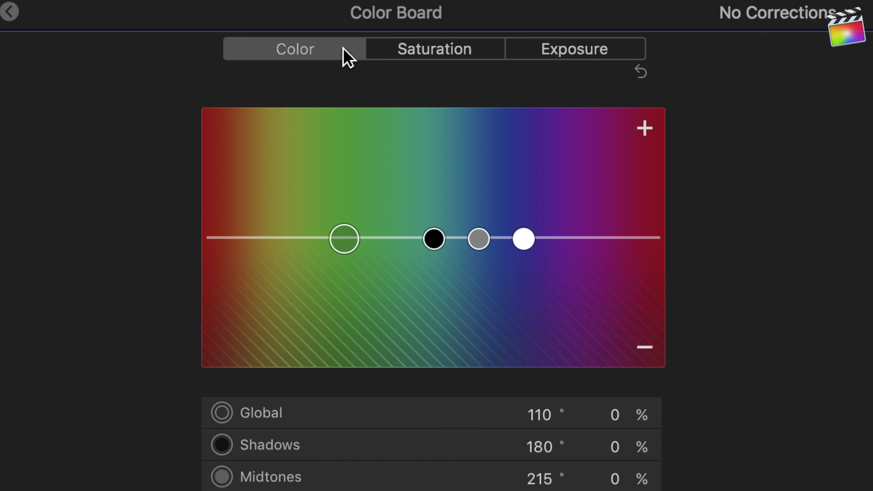
Tint the whole clip toward yellow with the Global puck on the Color tab
click(417, 57)
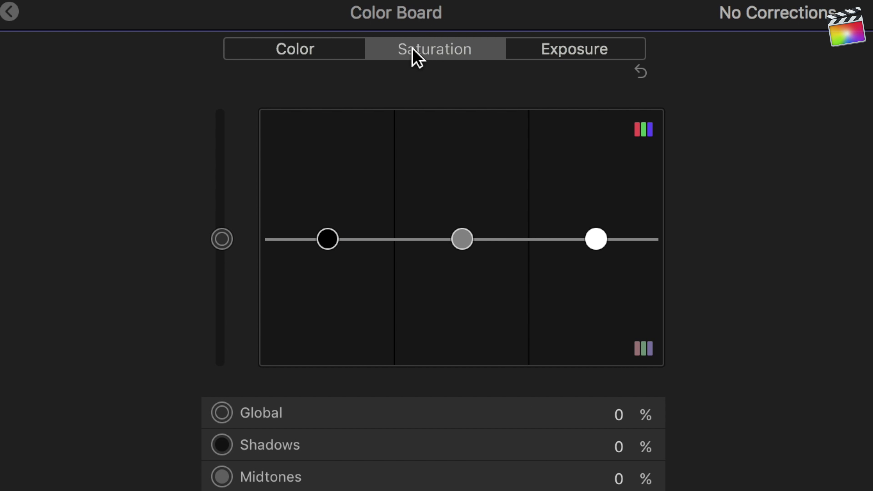
click(553, 52)
click(283, 49)
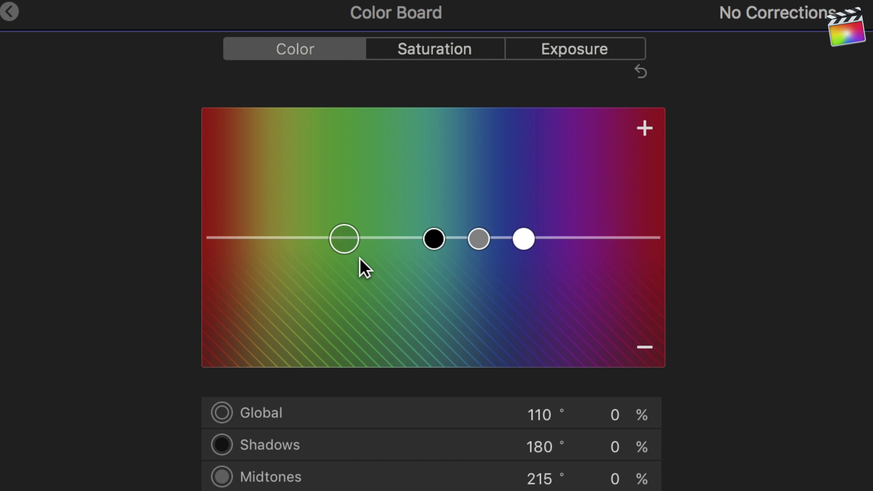
drag(345, 247, 263, 247)
Lower the Midtones saturation puck on the Saturation tab
click(440, 57)
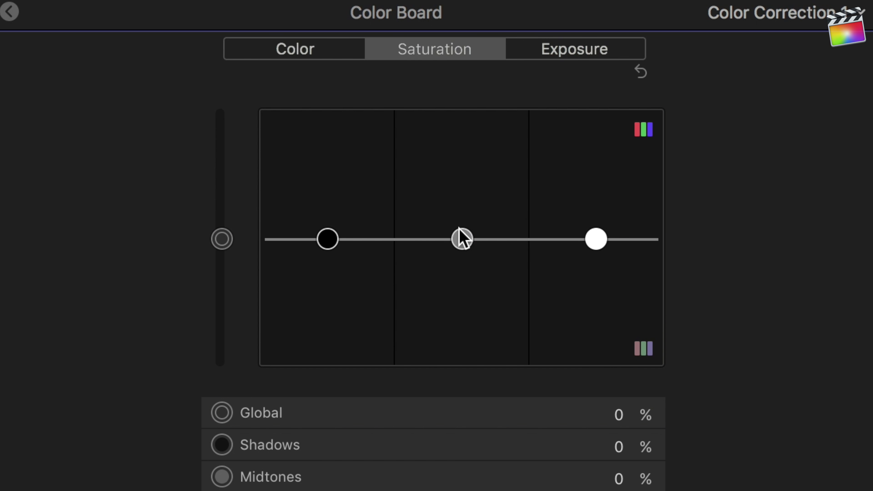
drag(462, 242, 460, 267)
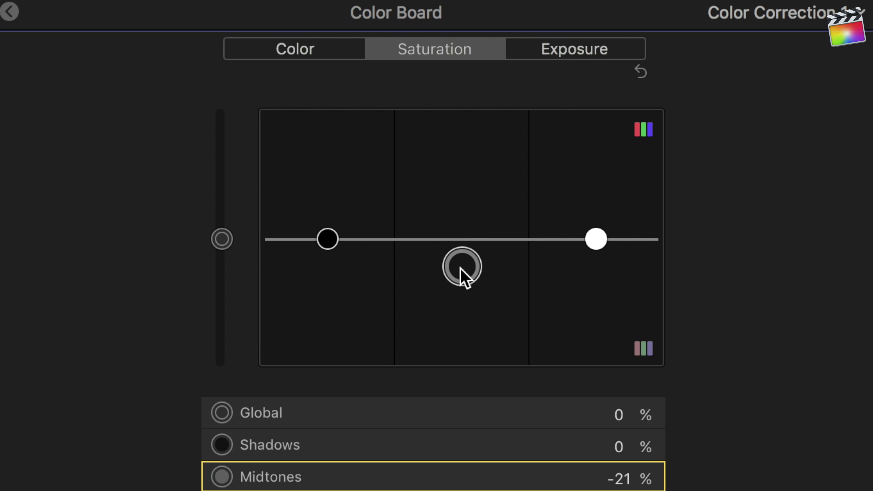
click(574, 50)
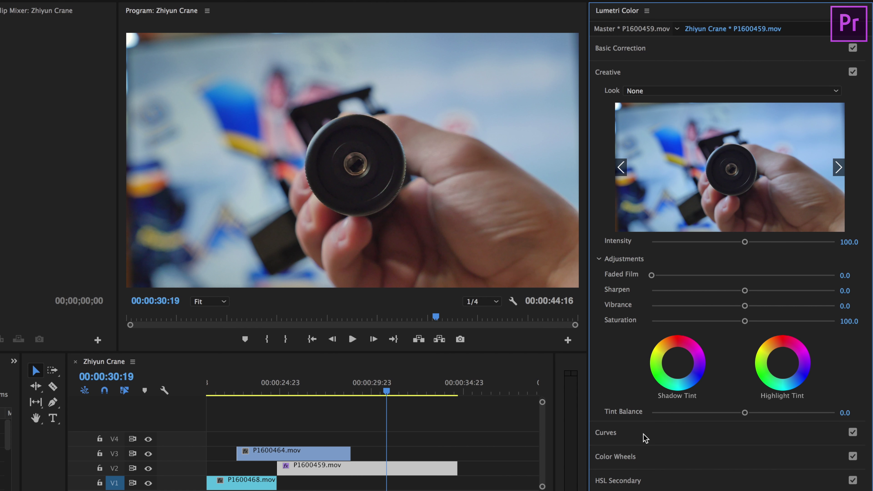
Slightly brighten P1600459.mov's exposure in Basic Correction and darken its edges with Vignette Amount −1.0
click(645, 436)
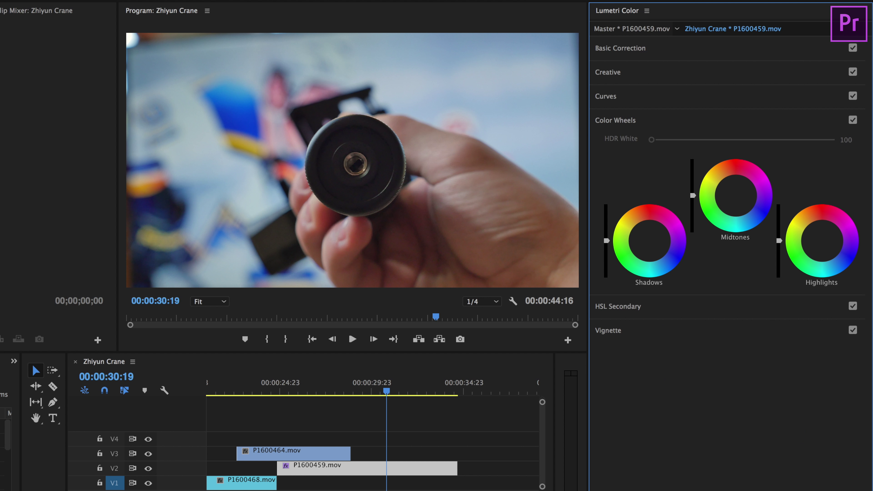
click(645, 306)
scroll(653, 444, down, 3)
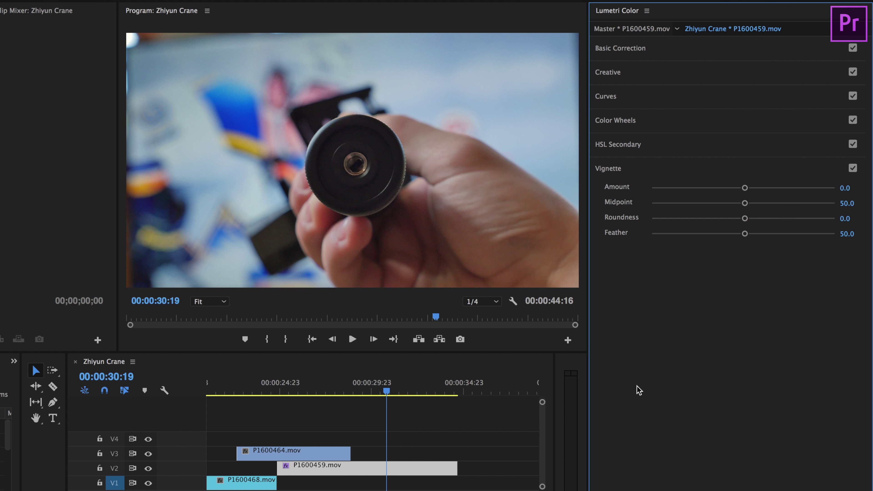
click(636, 51)
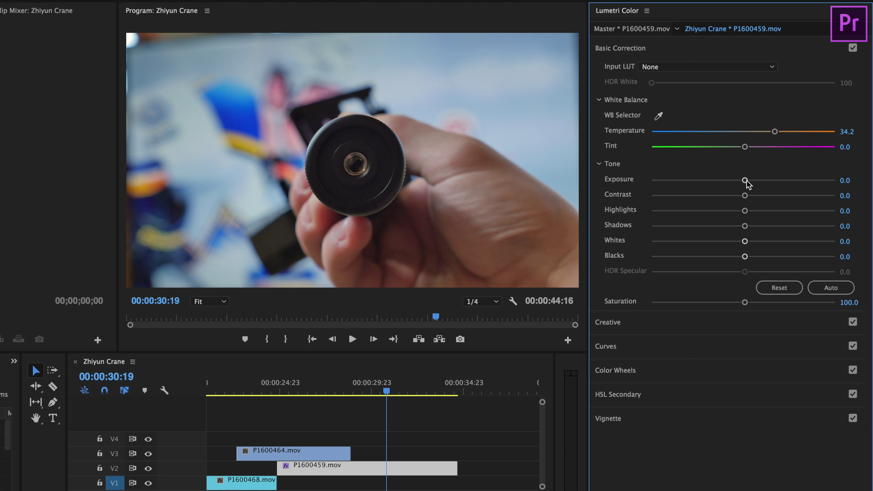
drag(746, 181, 751, 182)
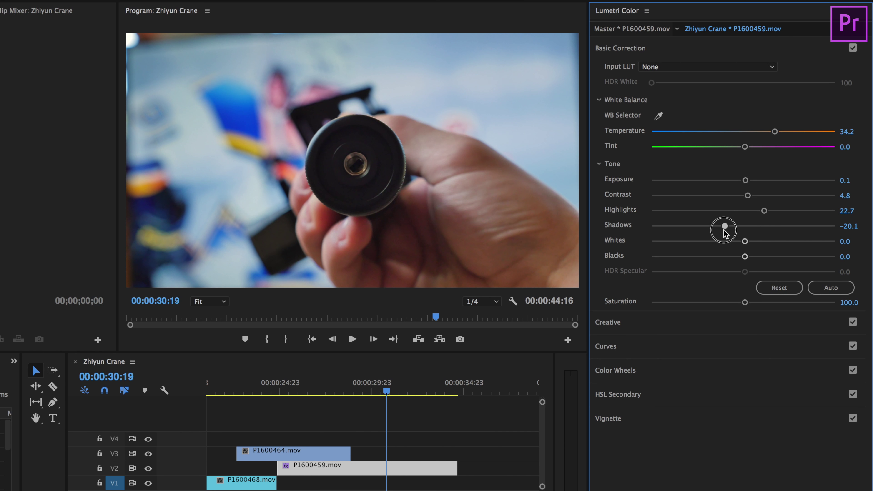
click(675, 418)
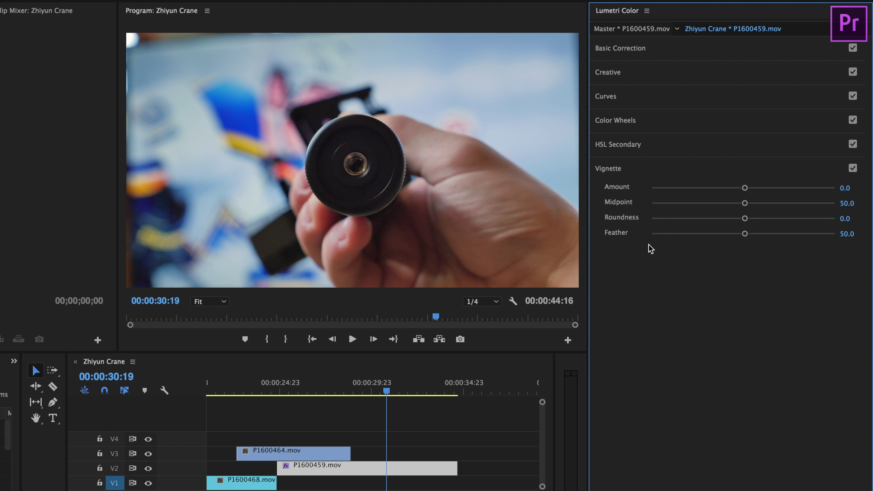
click(721, 188)
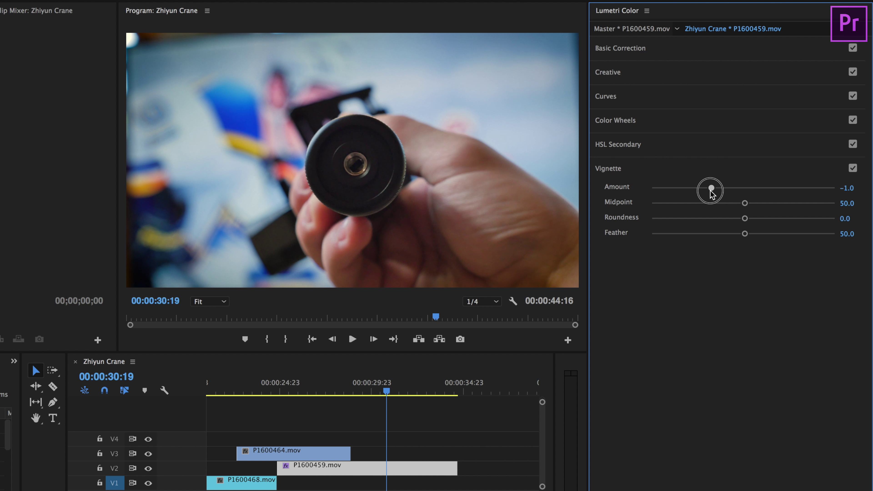